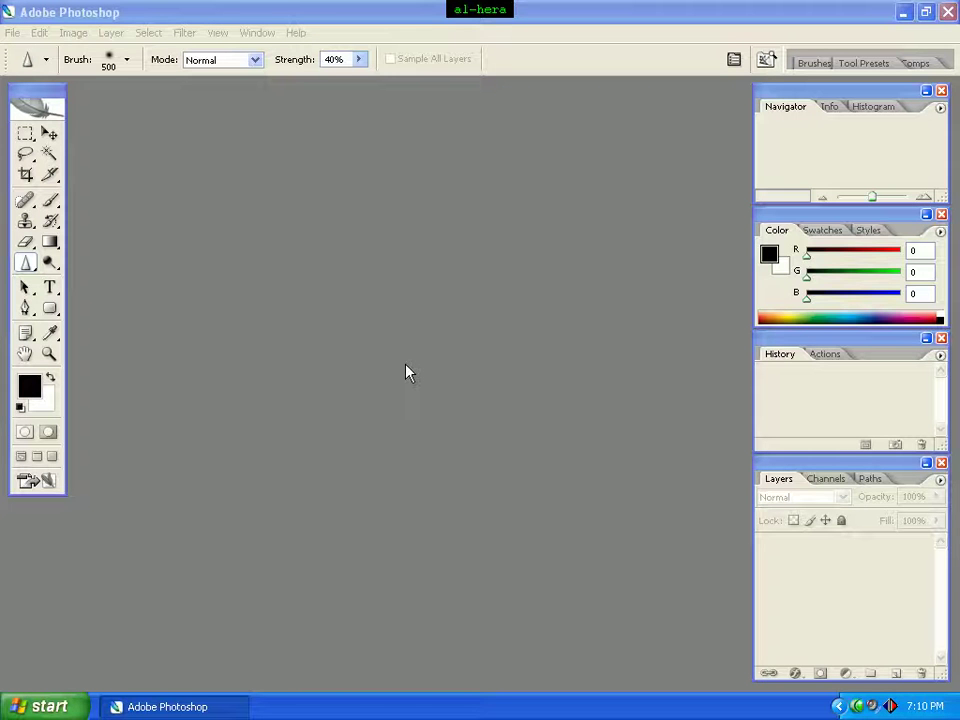
- Create Untitled-1, a 500 × 300 px, 72 ppi RGB document with a white background
{"action": "left_click", "coordinate": [10, 33]}
{"action": "left_click", "coordinate": [19, 53]}
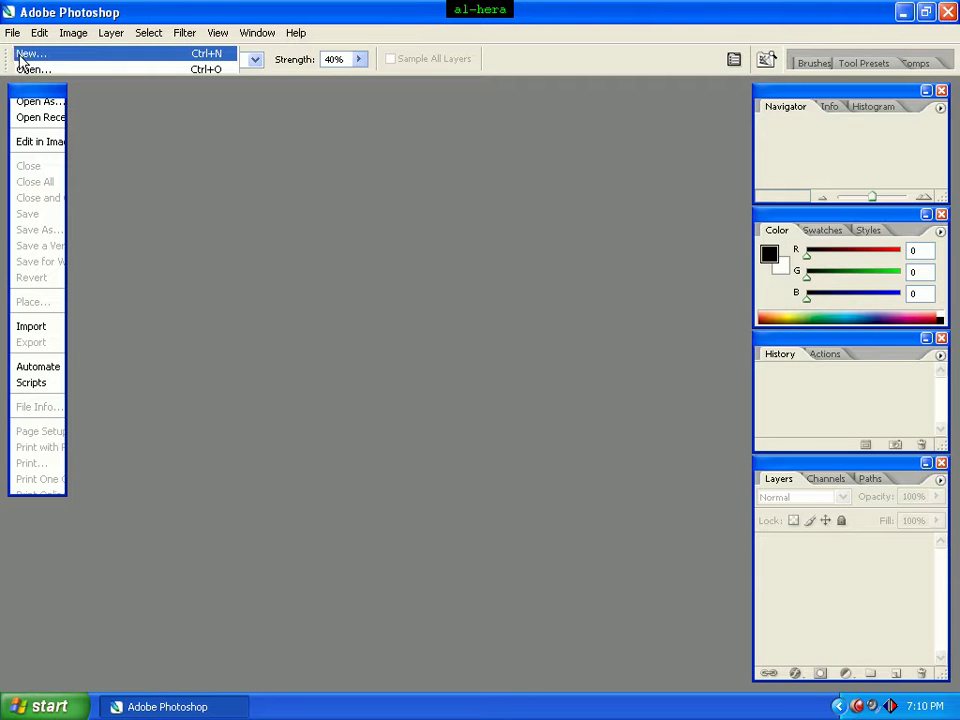
{"action": "double_click", "coordinate": [433, 227]}
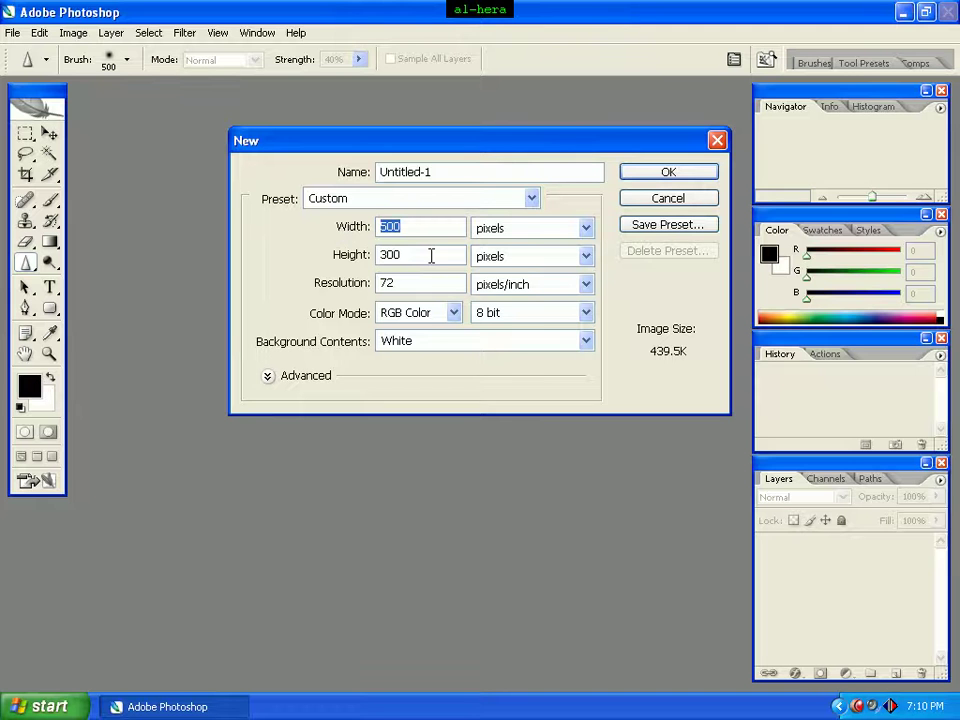
{"action": "left_click_drag", "start_coordinate": [413, 254], "coordinate": [364, 257]}
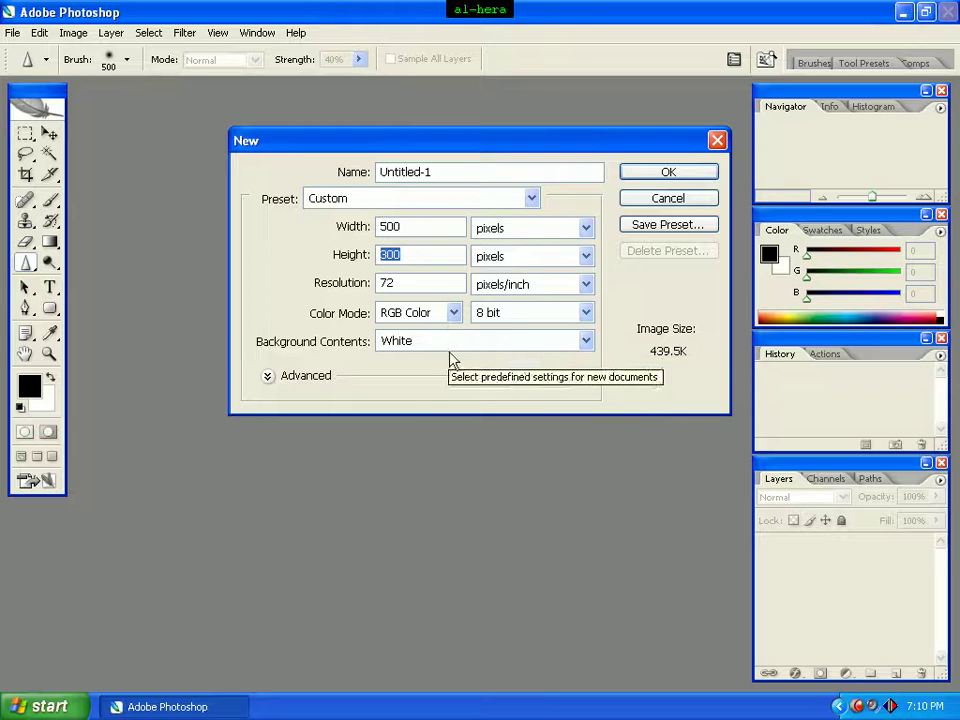
{"action": "left_click", "coordinate": [658, 178]}
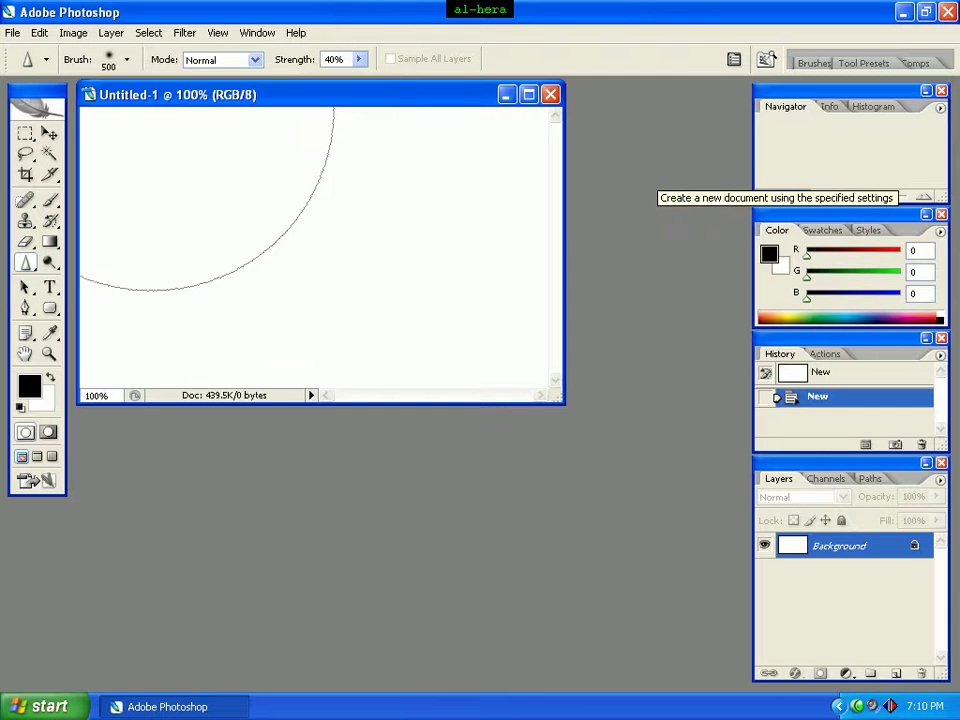
- Switch to the Move tool and keep black (000000) as the foreground colour
{"action": "left_click", "coordinate": [48, 133]}
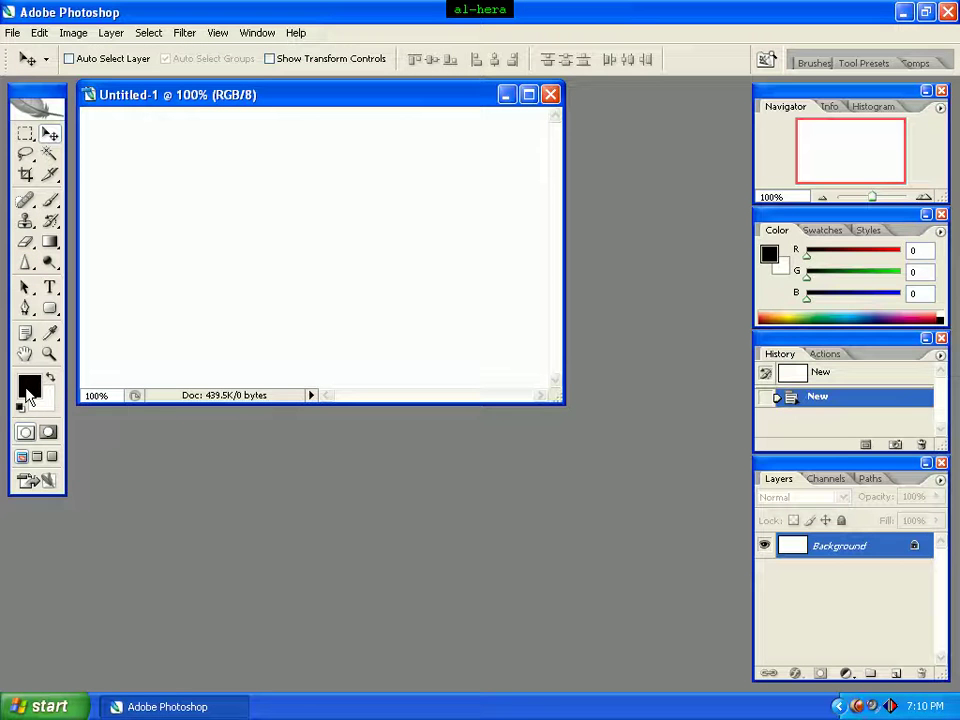
{"action": "left_click", "coordinate": [28, 392]}
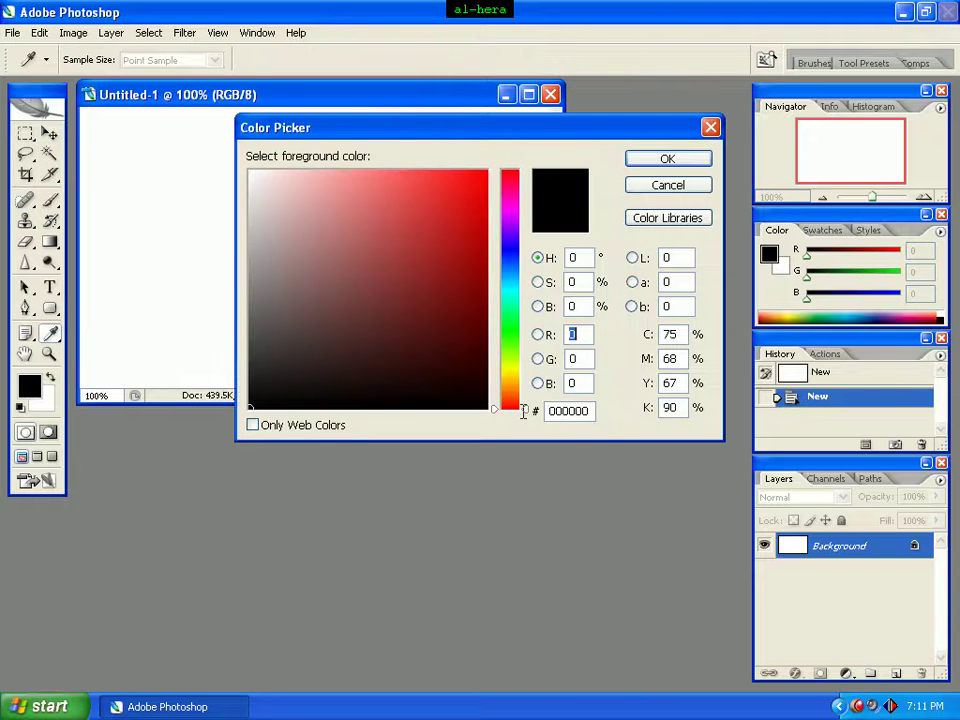
{"action": "left_click", "coordinate": [590, 411]}
{"action": "left_click_drag", "start_coordinate": [590, 411], "coordinate": [500, 411]}
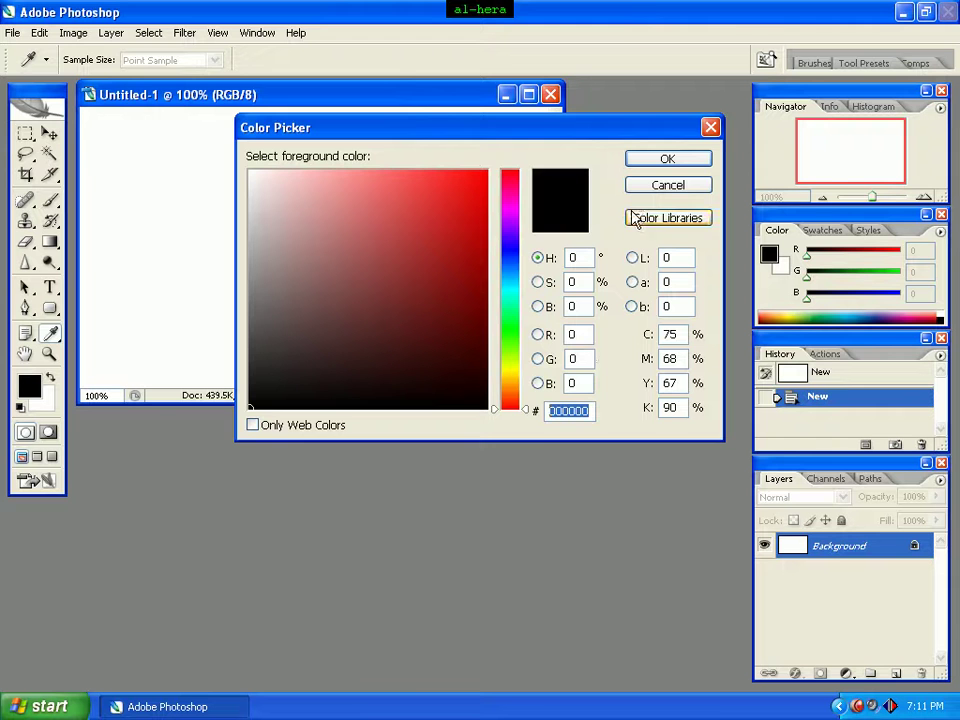
{"action": "left_click", "coordinate": [668, 157]}
{"action": "key", "text": "v"}
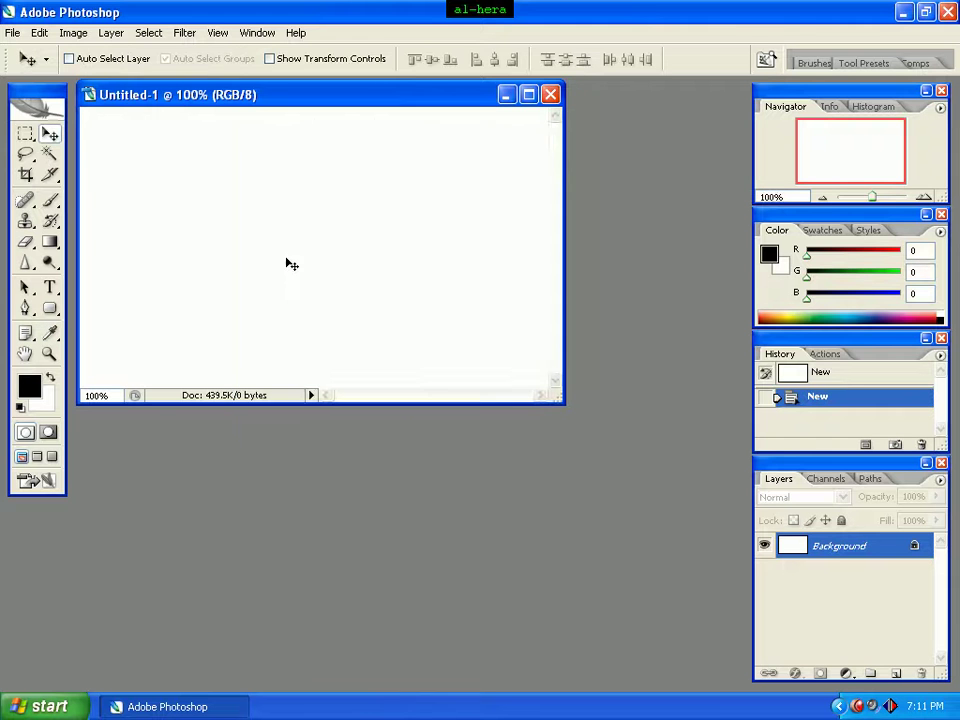
- Set the background colour to orange, hex ffaf00
{"action": "left_click", "coordinate": [47, 407]}
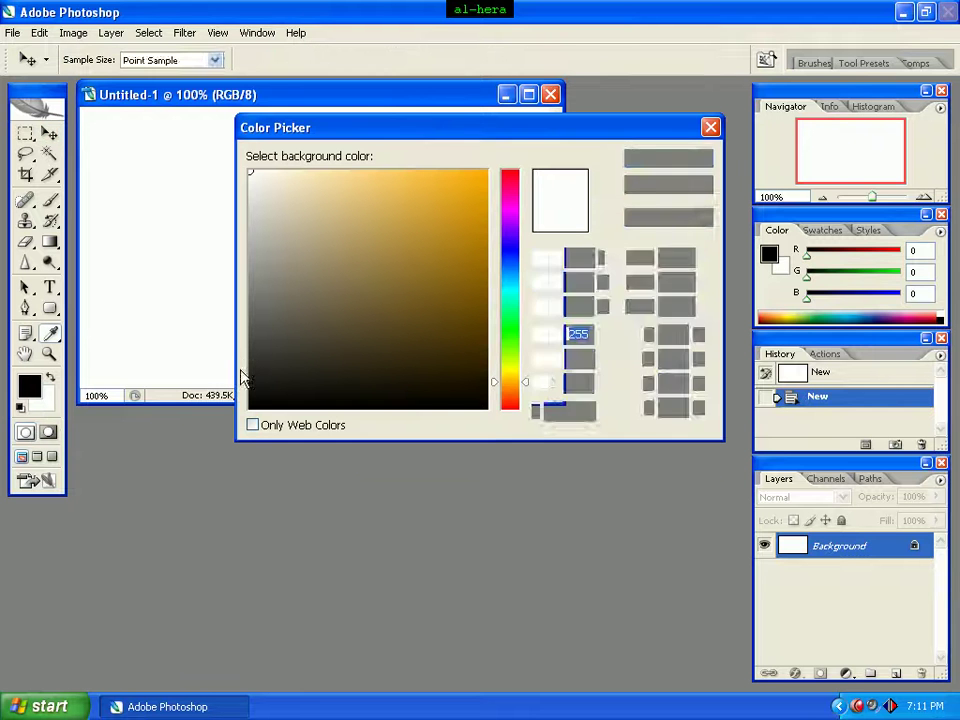
{"action": "double_click", "coordinate": [561, 410]}
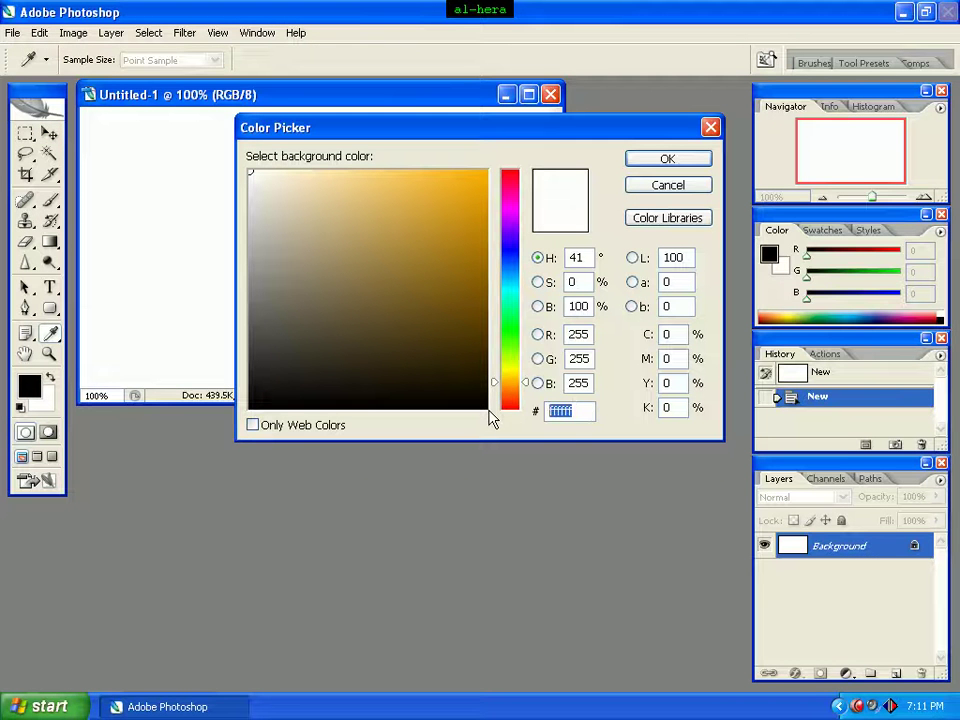
{"action": "type", "text": "ff"}
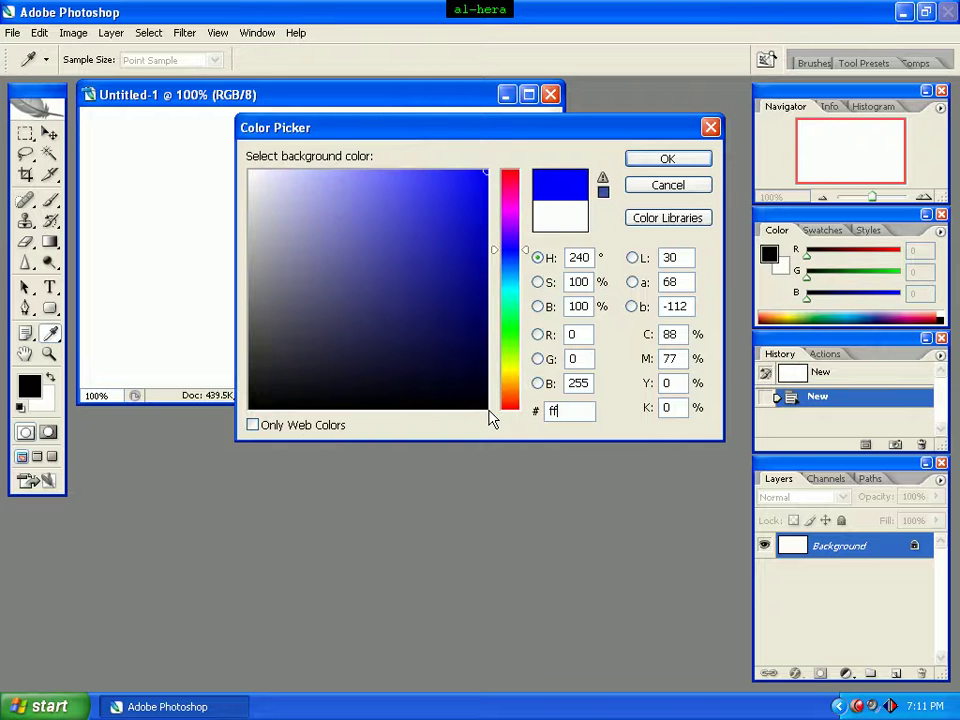
{"action": "type", "text": "af"}
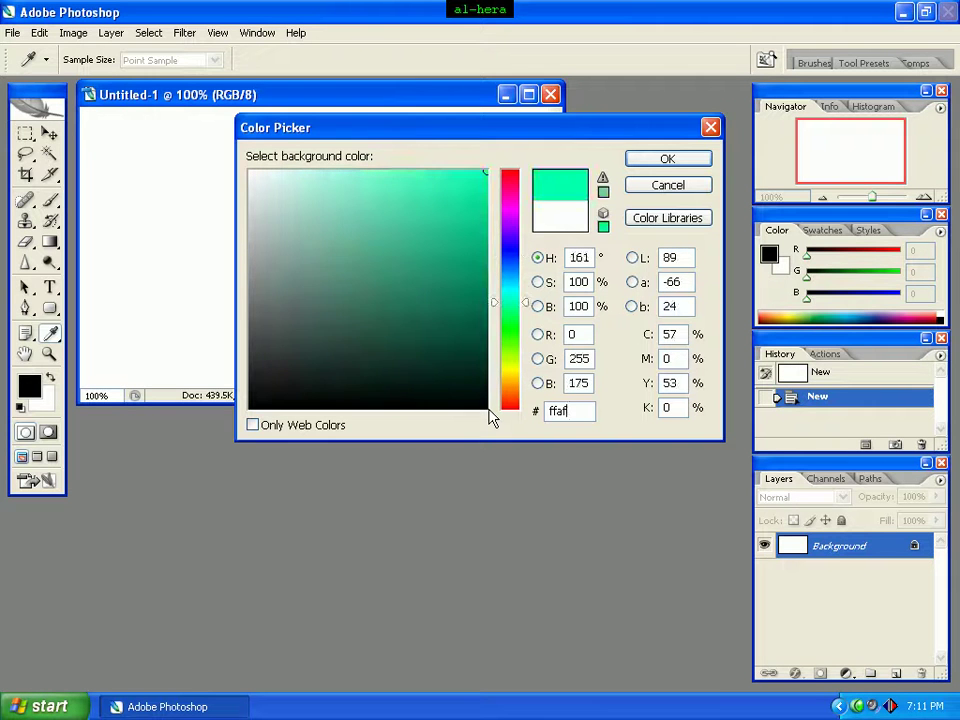
{"action": "type", "text": "00"}
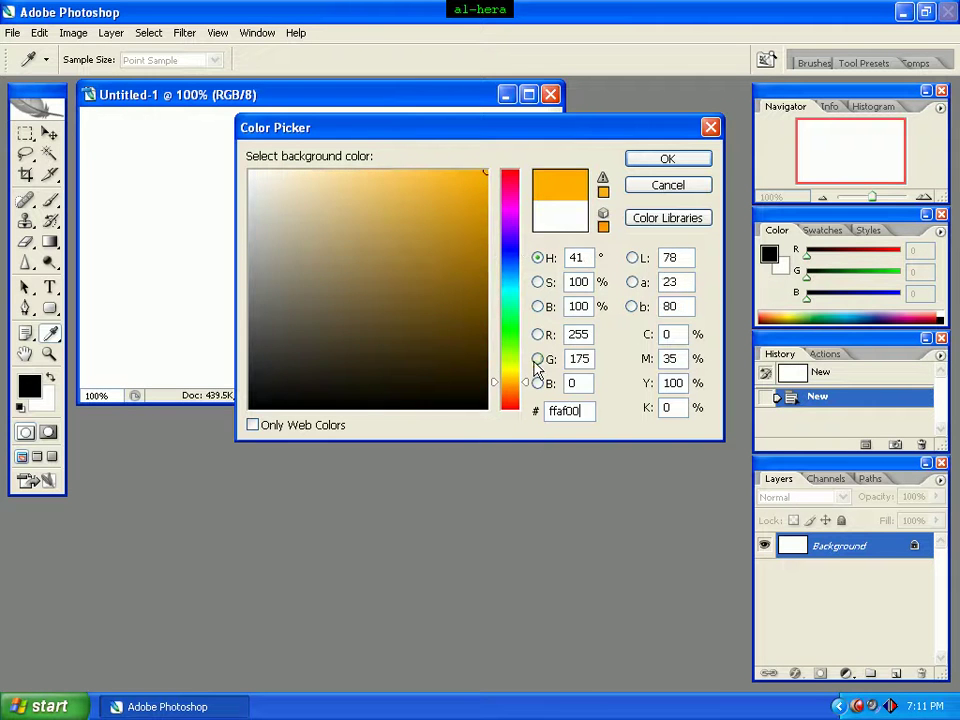
{"action": "left_click", "coordinate": [686, 157]}
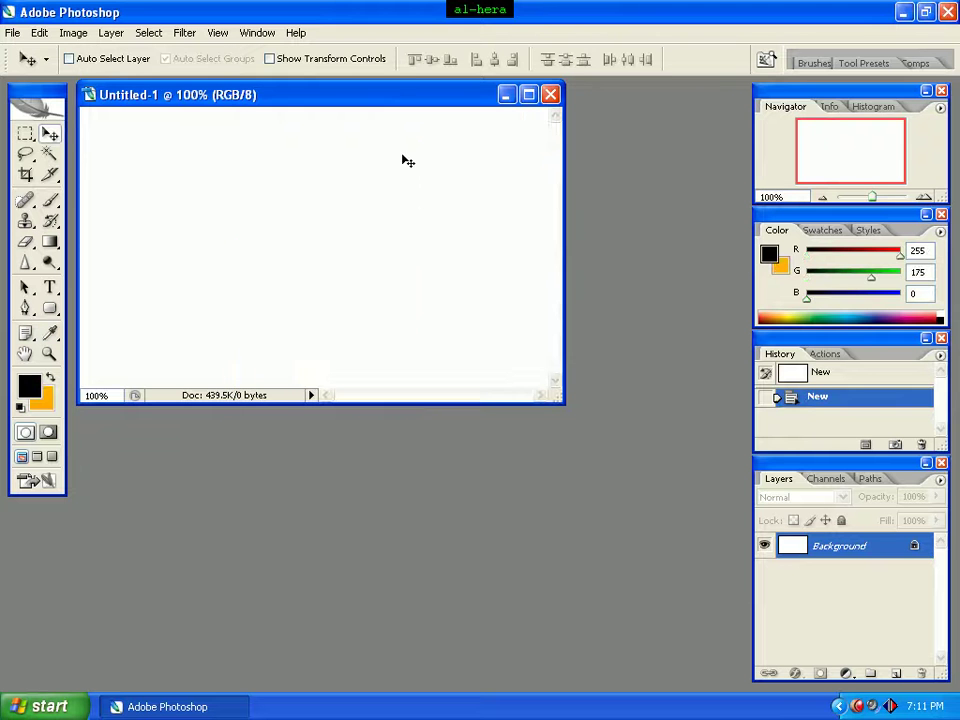
- Fill the canvas with black-and-orange texture using Filter > Render > Clouds
{"action": "left_click", "coordinate": [185, 33]}
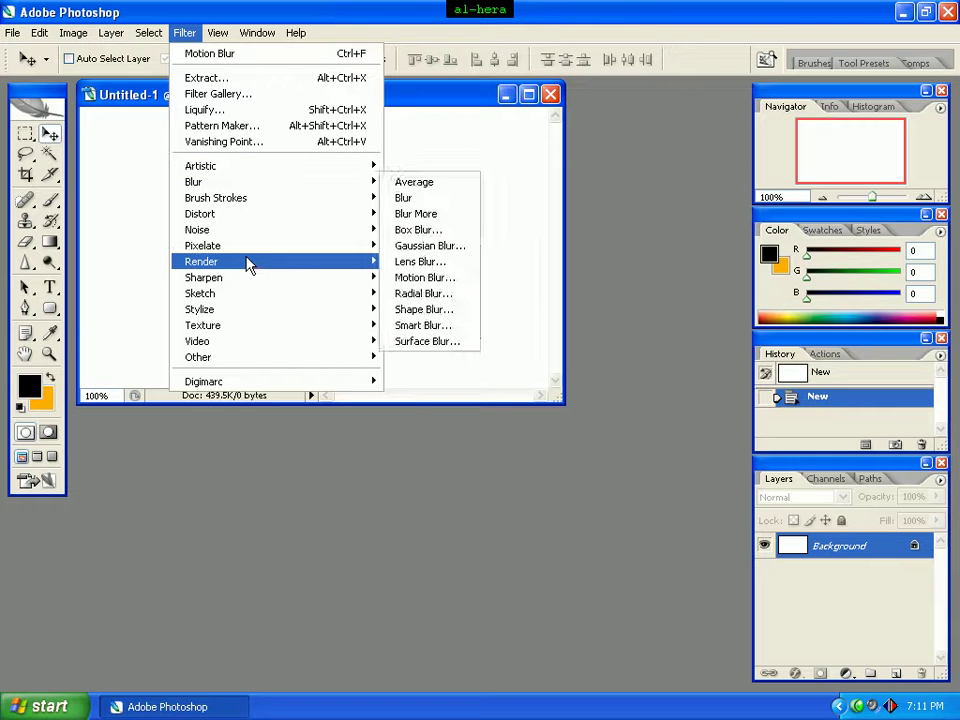
{"action": "mouse_move", "coordinate": [249, 265]}
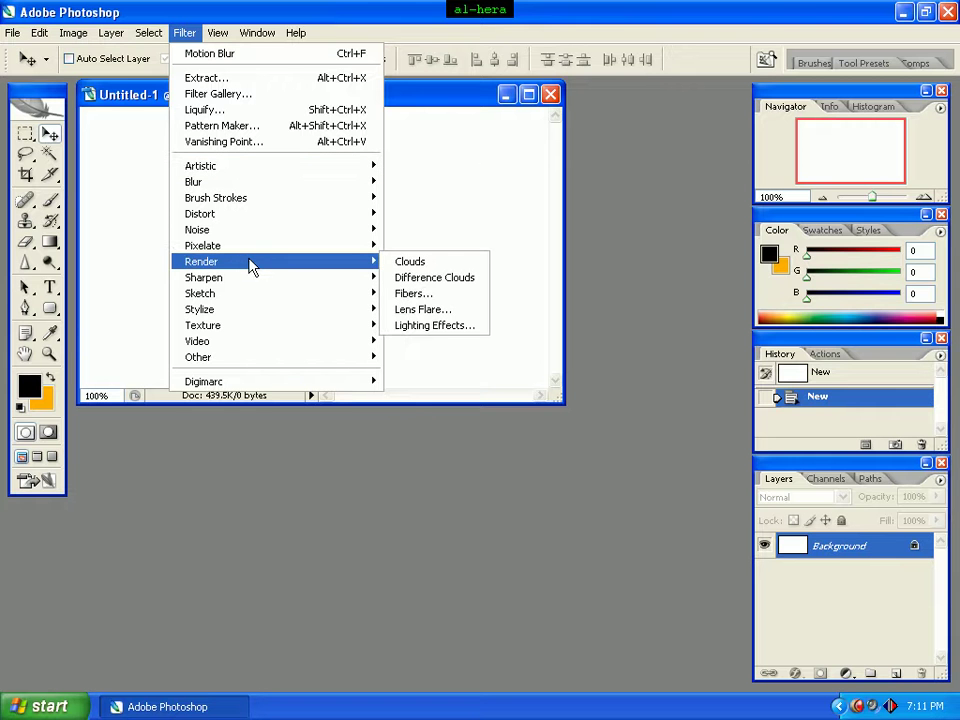
{"action": "left_click", "coordinate": [439, 263]}
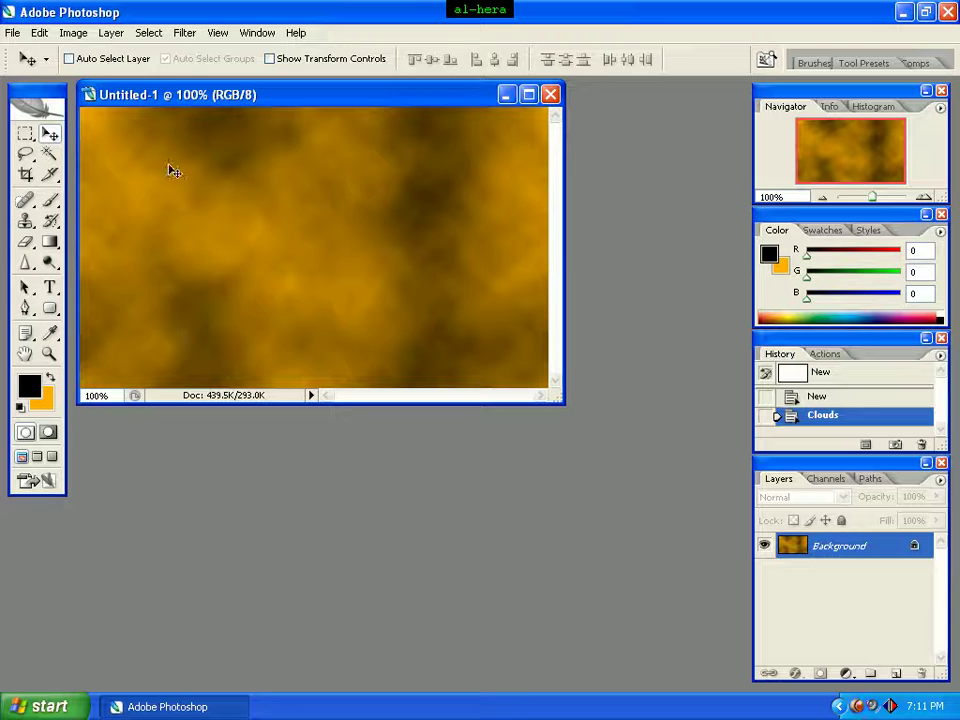
- Apply the Sketch > Photocopy filter with Detail 23 and Darkness 38
{"action": "left_click", "coordinate": [184, 32]}
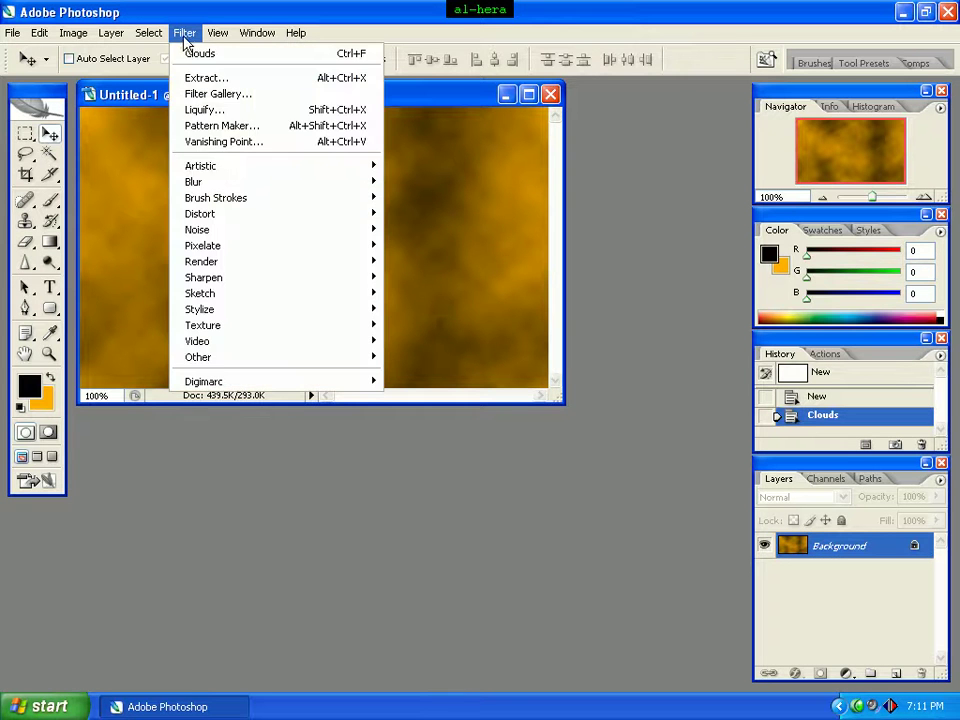
{"action": "mouse_move", "coordinate": [222, 186]}
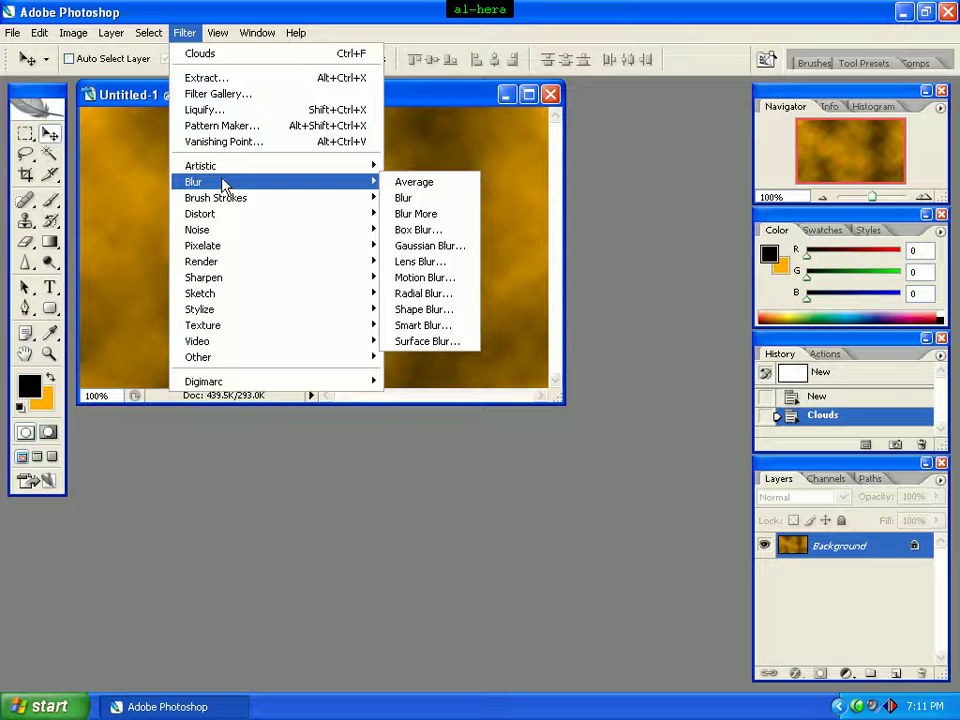
{"action": "mouse_move", "coordinate": [279, 298]}
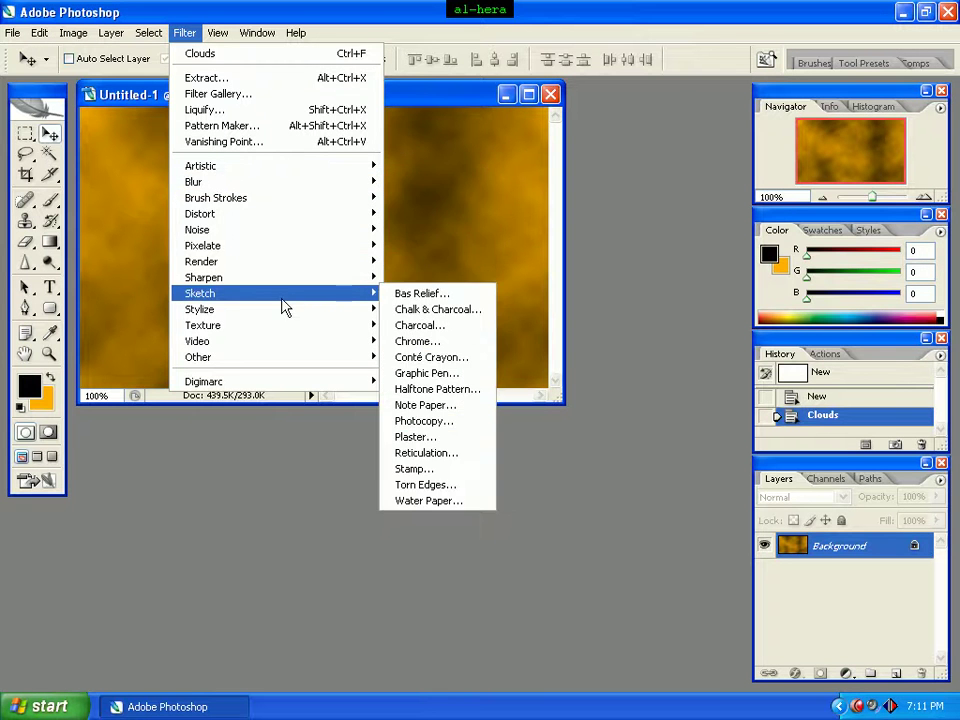
{"action": "left_click", "coordinate": [447, 423]}
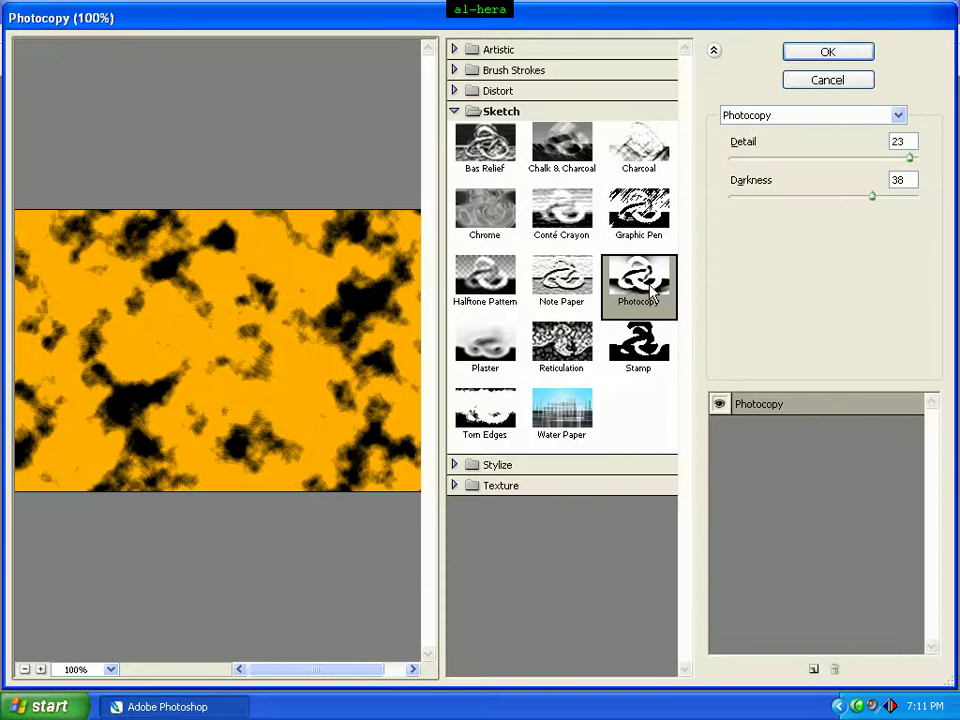
{"action": "double_click", "coordinate": [905, 141]}
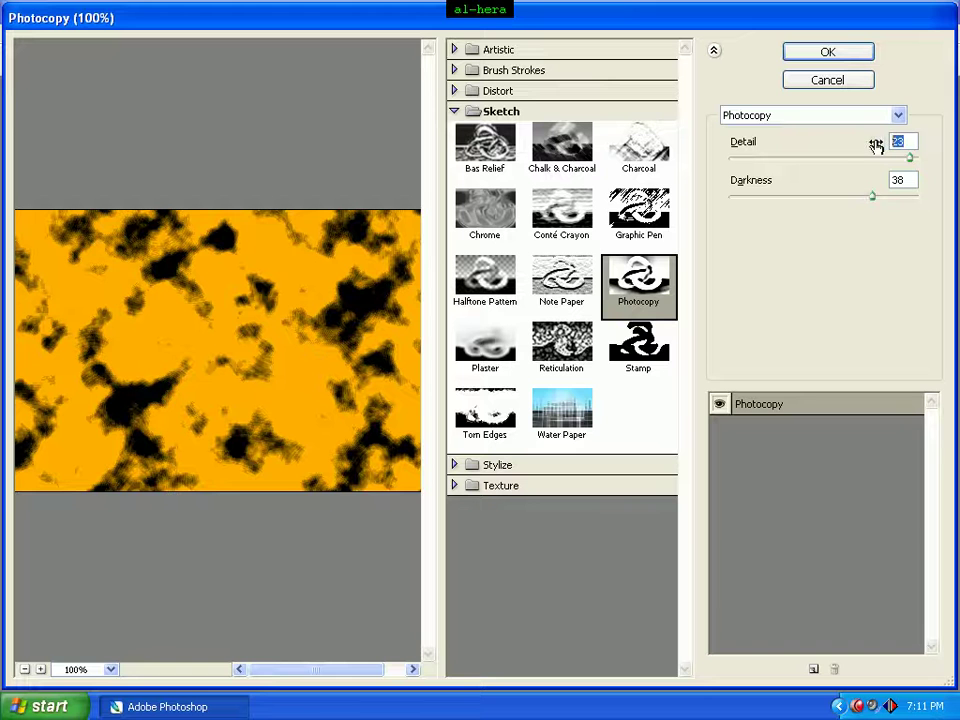
{"action": "left_click", "coordinate": [910, 141]}
{"action": "double_click", "coordinate": [902, 180]}
{"action": "left_click", "coordinate": [836, 55]}
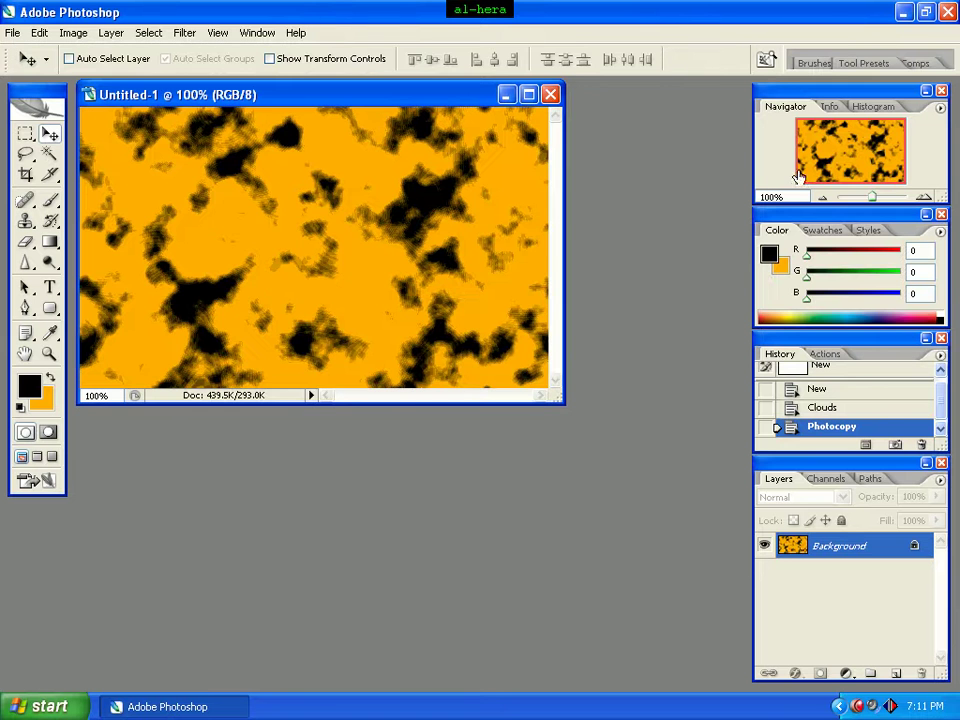
- Apply Artistic > Smudge Stick with Stroke Length 5, Highlight Area 9 and Intensity 10
{"action": "left_click", "coordinate": [184, 34]}
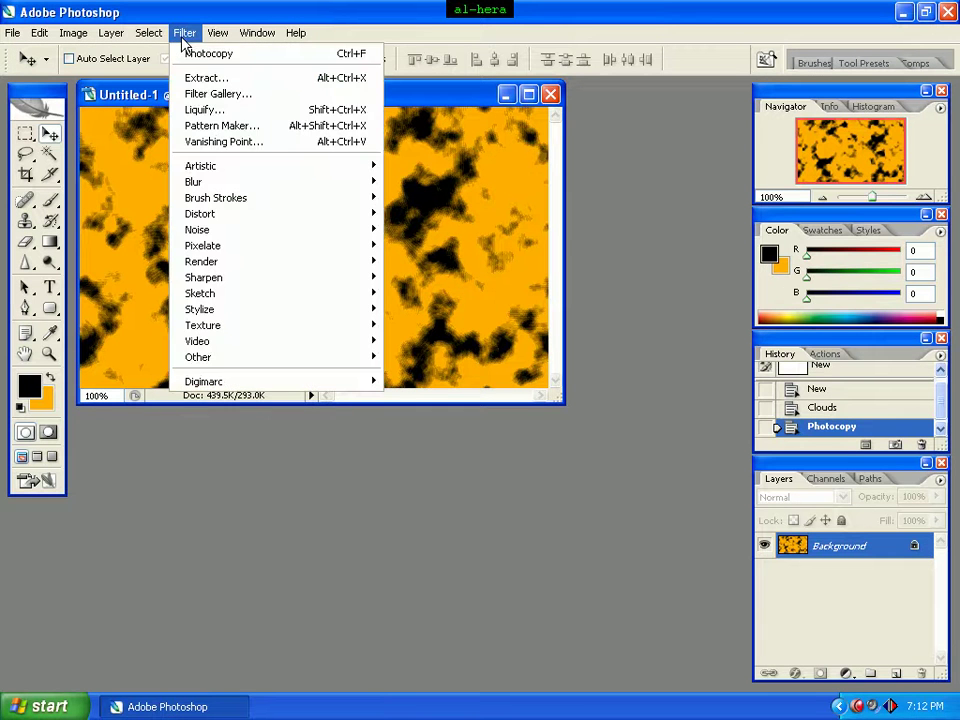
{"action": "mouse_move", "coordinate": [248, 203]}
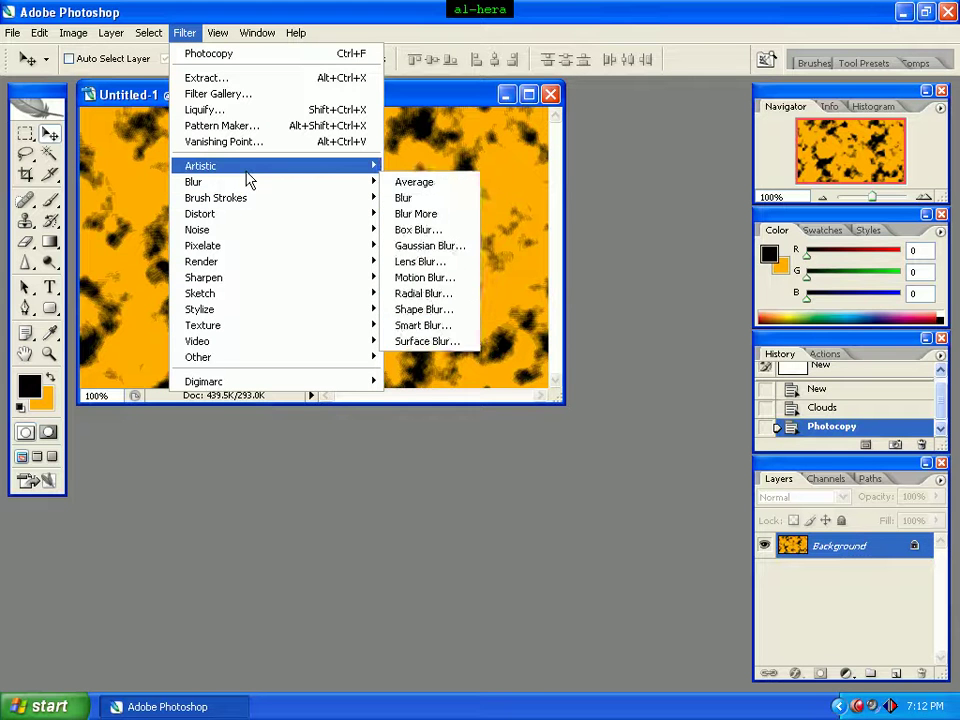
{"action": "mouse_move", "coordinate": [246, 173]}
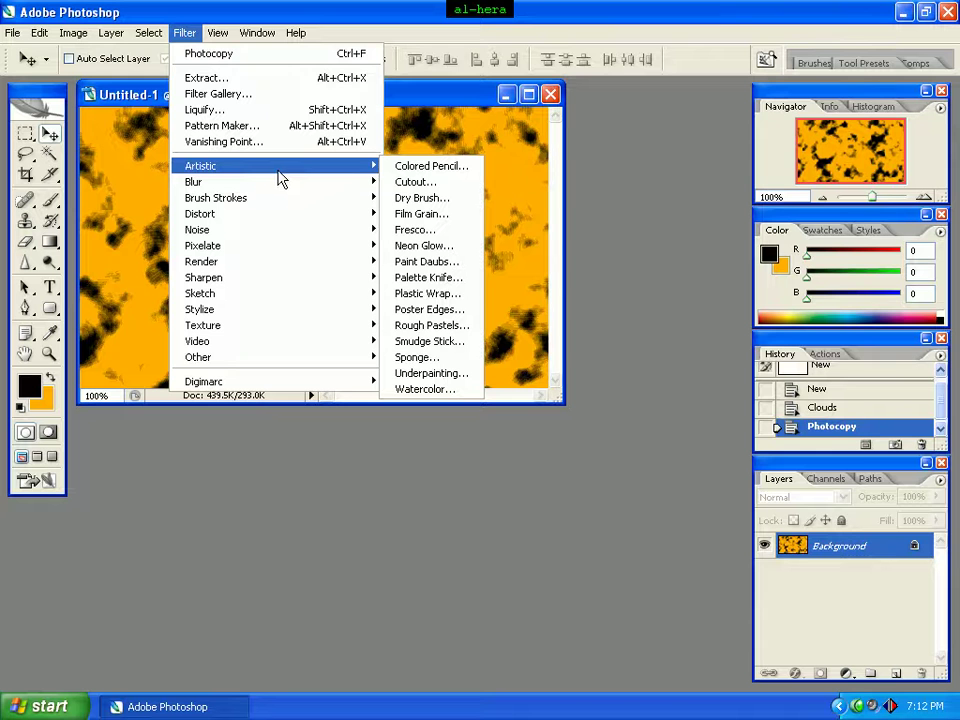
{"action": "left_click", "coordinate": [431, 343]}
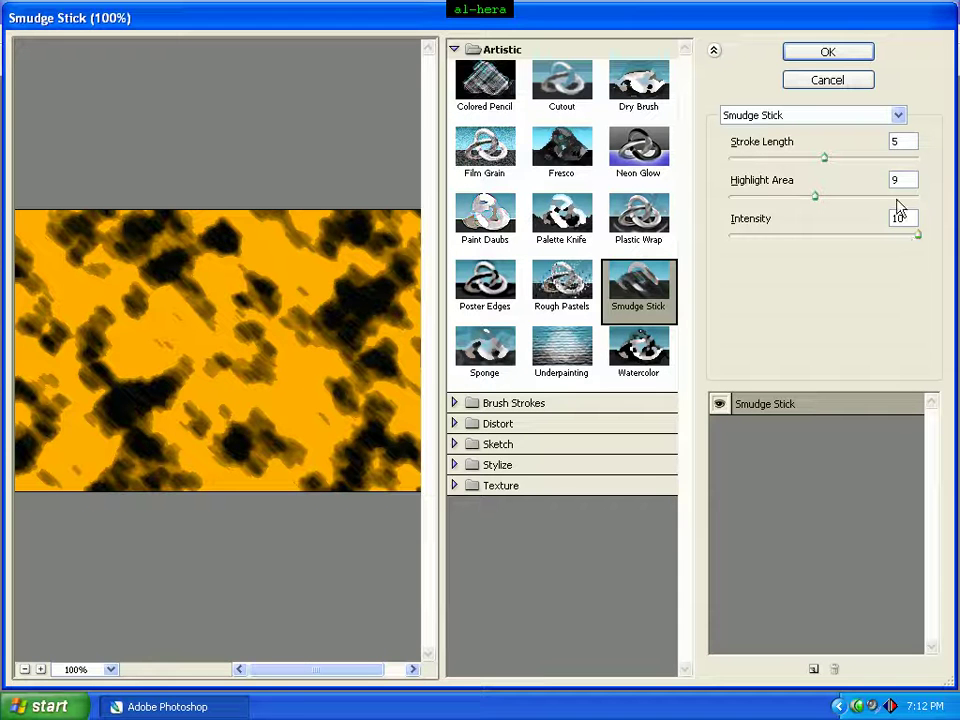
{"action": "left_click", "coordinate": [832, 54]}
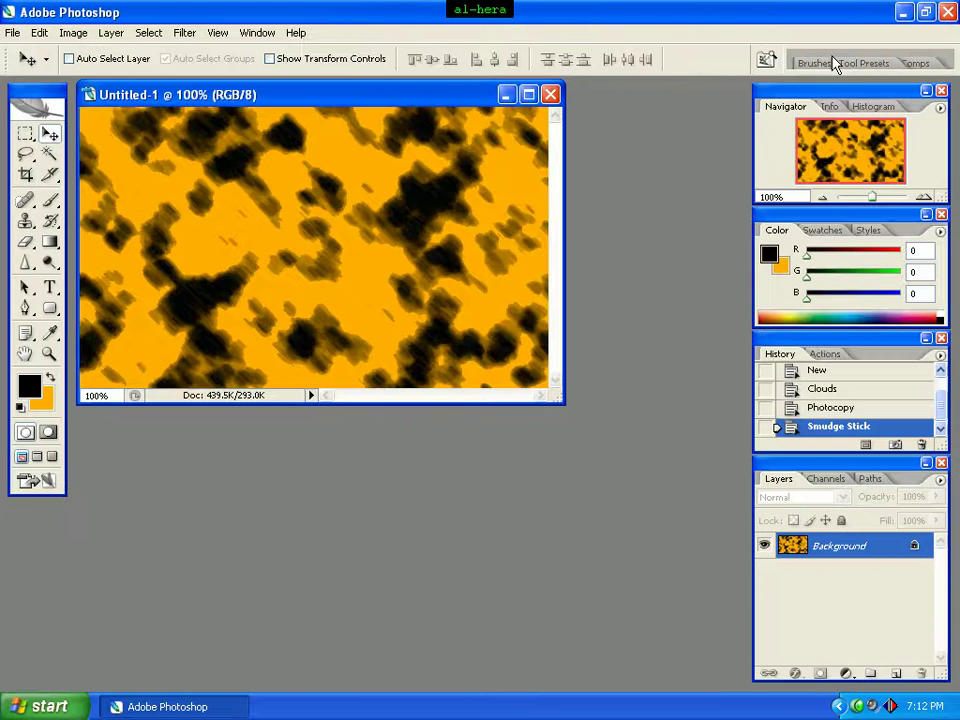
- Apply Filter > Noise > Add Noise at 27% with Uniform distribution
{"action": "left_click", "coordinate": [186, 38]}
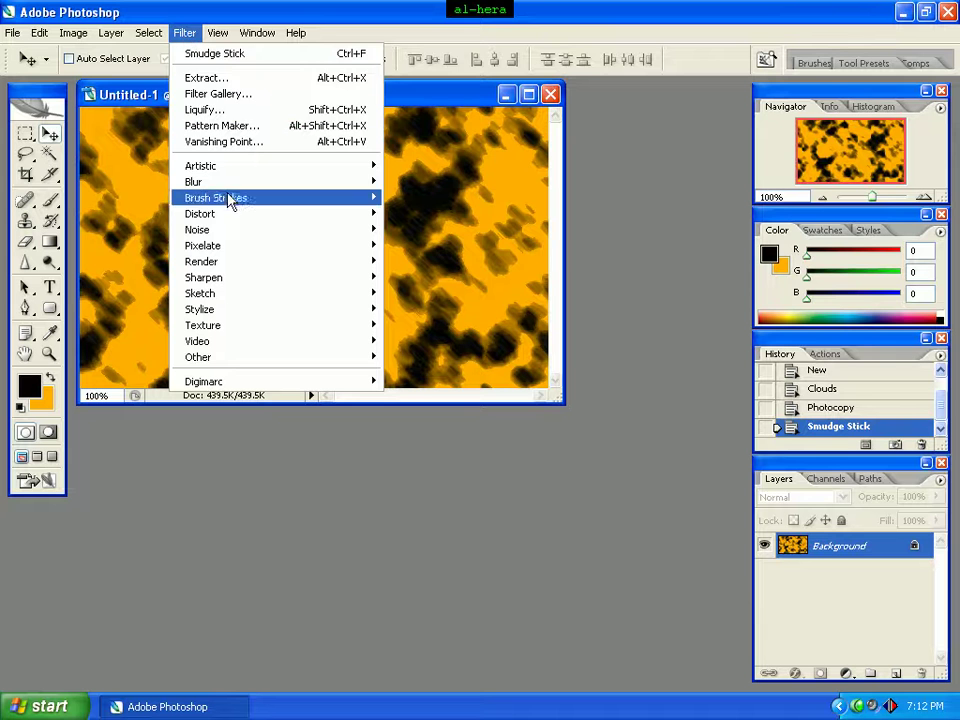
{"action": "mouse_move", "coordinate": [229, 234]}
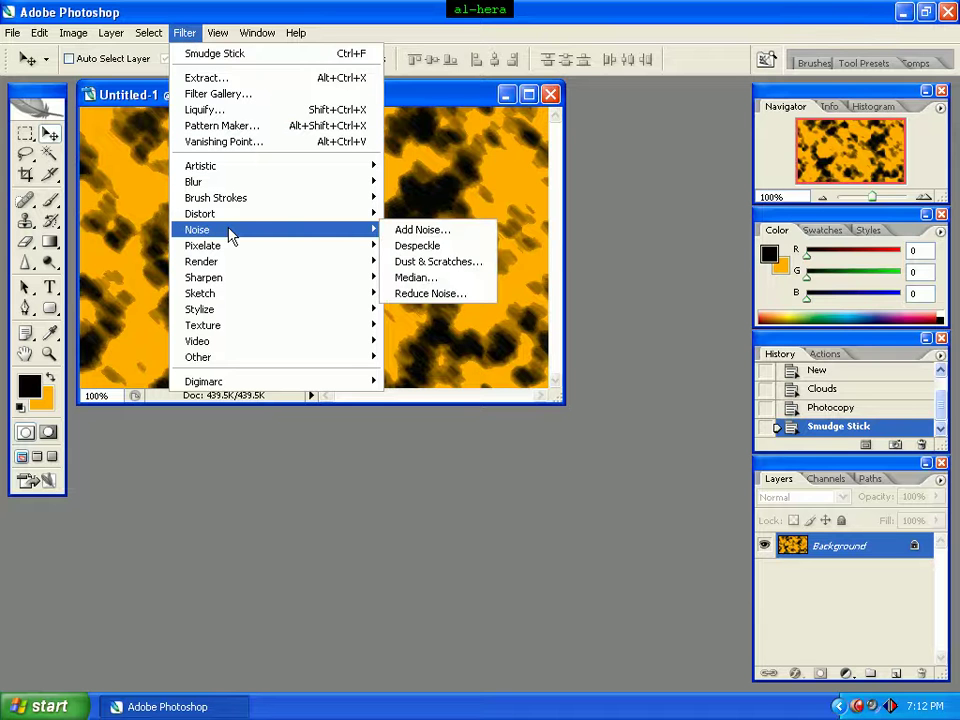
{"action": "left_click", "coordinate": [443, 229]}
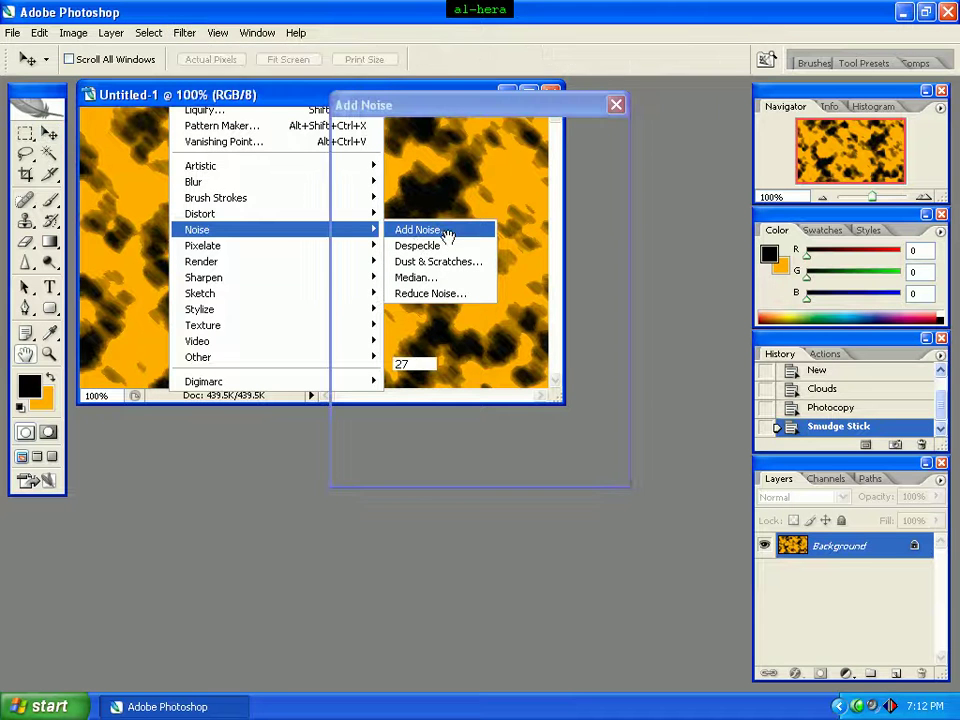
{"action": "left_click", "coordinate": [437, 363]}
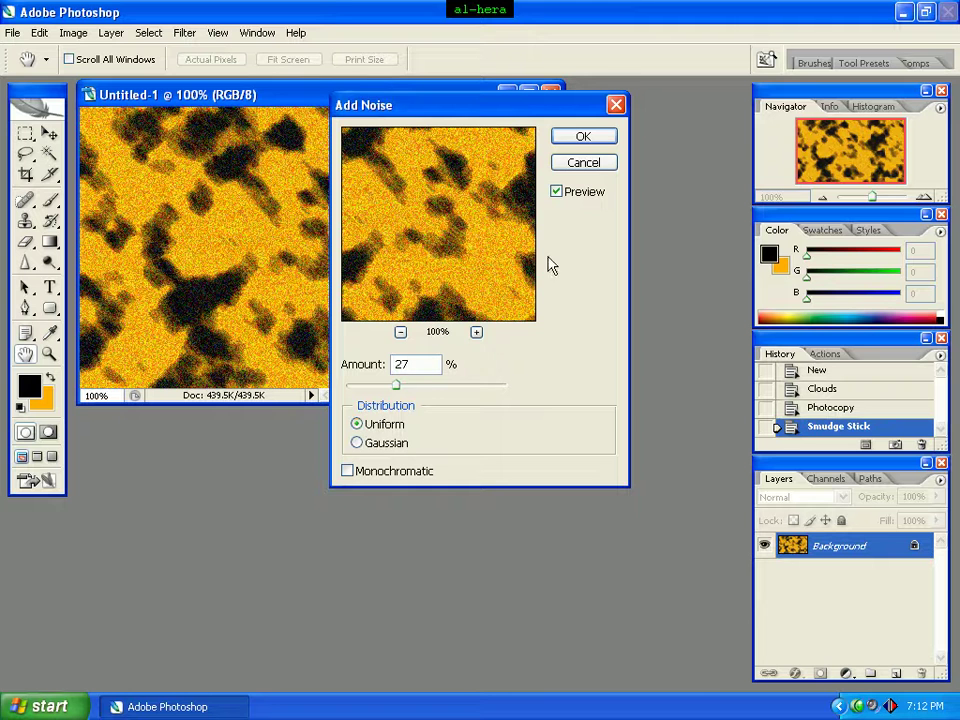
{"action": "left_click", "coordinate": [583, 137]}
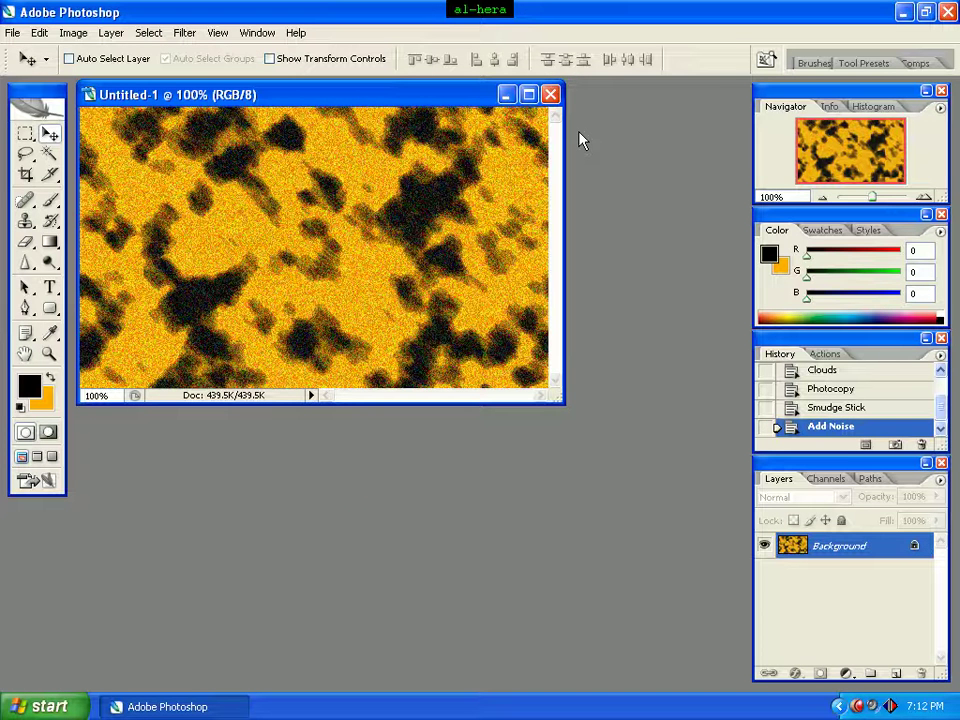
- Apply a Motion Blur with a 12° angle and 10 pixel distance
{"action": "left_click", "coordinate": [187, 36]}
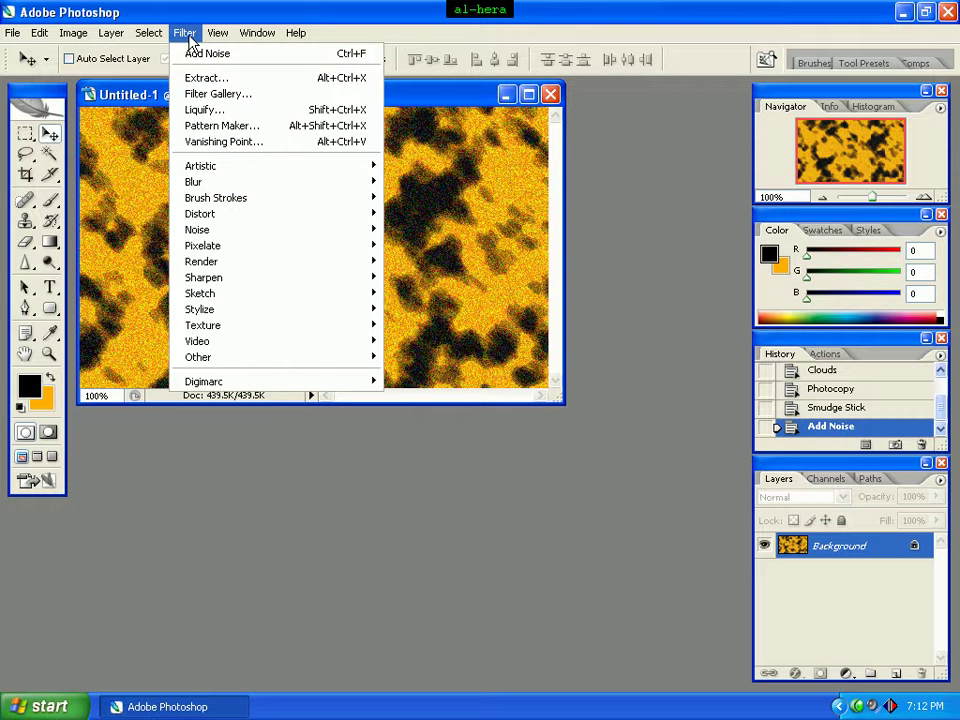
{"action": "mouse_move", "coordinate": [272, 184]}
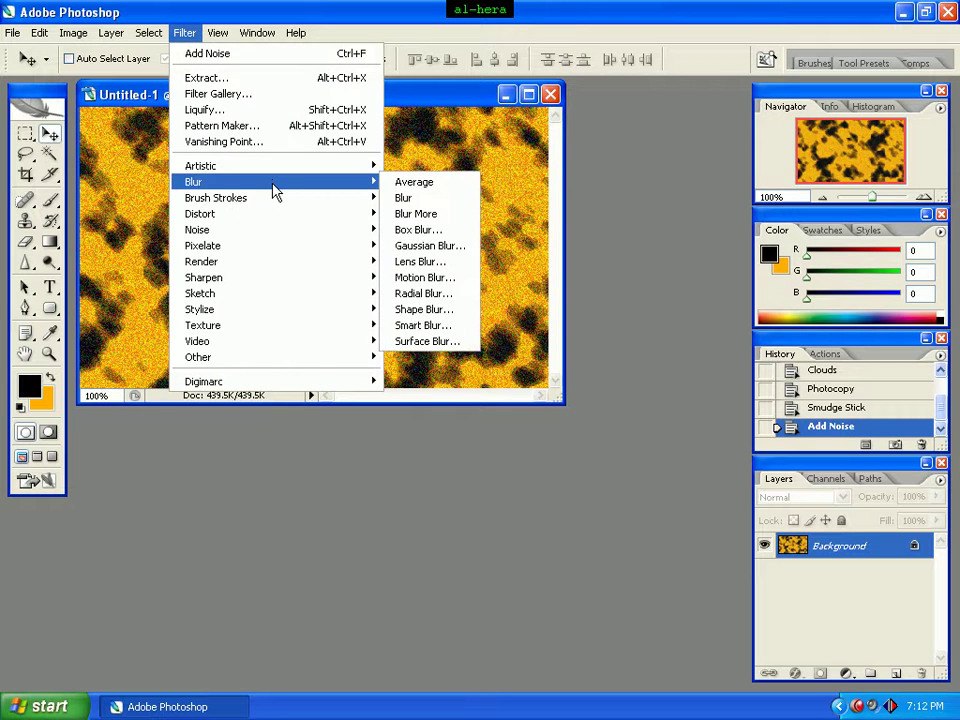
{"action": "left_click", "coordinate": [448, 279]}
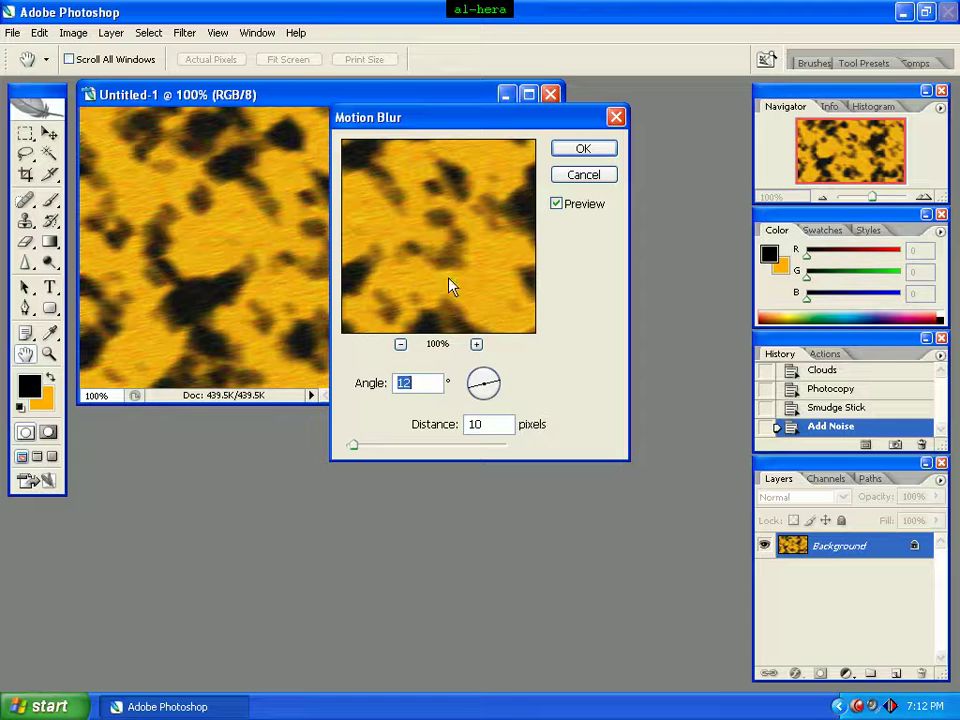
{"action": "left_click", "coordinate": [434, 383]}
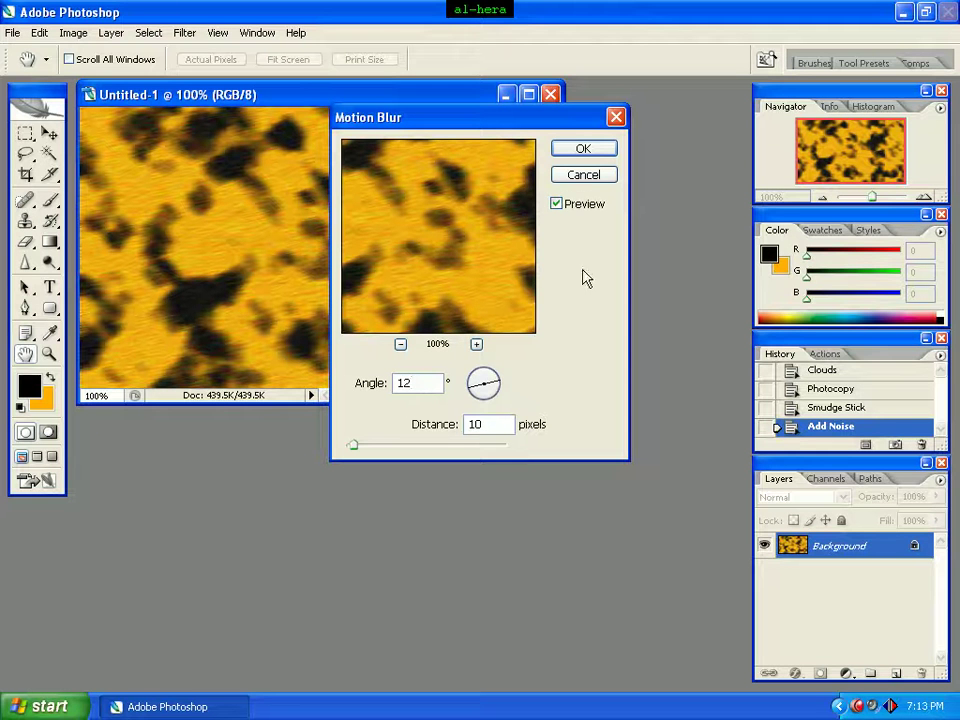
{"action": "left_click", "coordinate": [590, 149]}
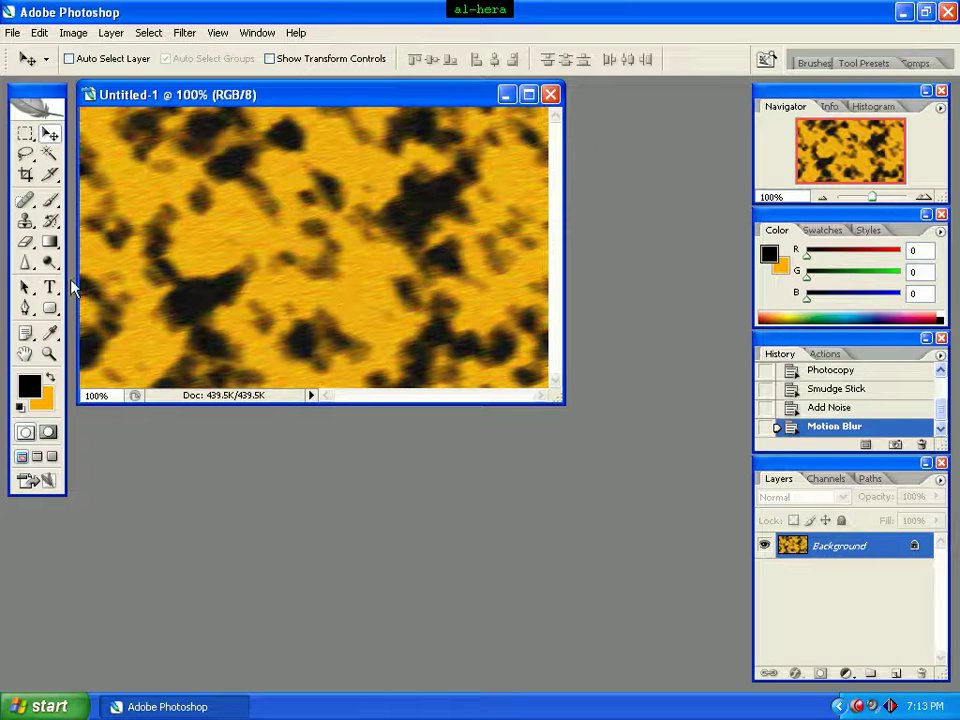
- Choose the Sharpen tool with a 500 px brush diameter and 40% strength
{"action": "left_click", "coordinate": [25, 264]}
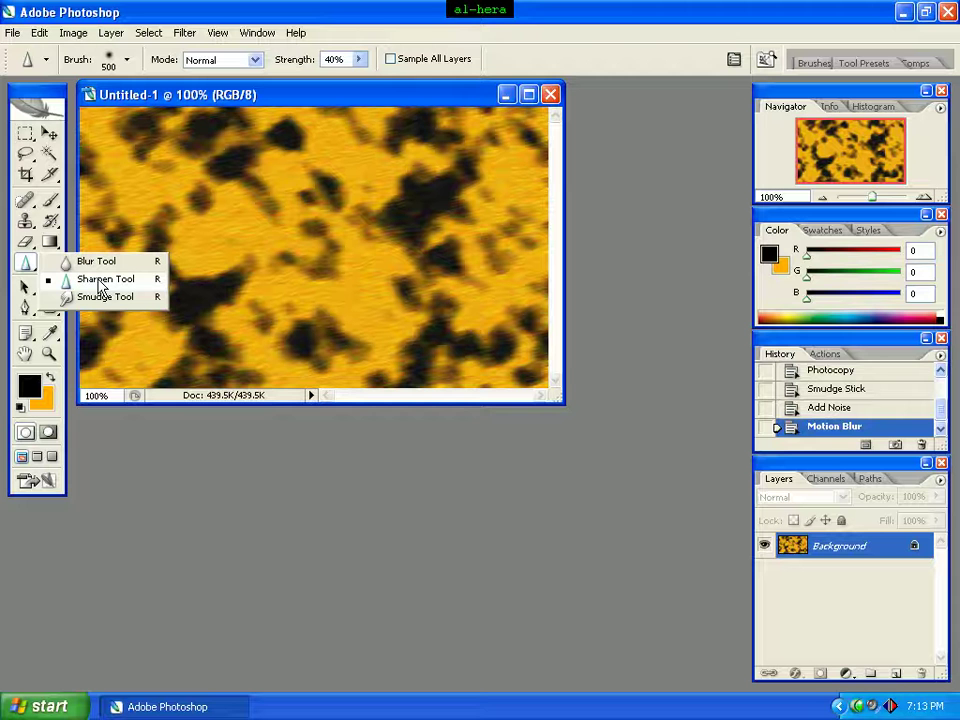
{"action": "left_click", "coordinate": [100, 287]}
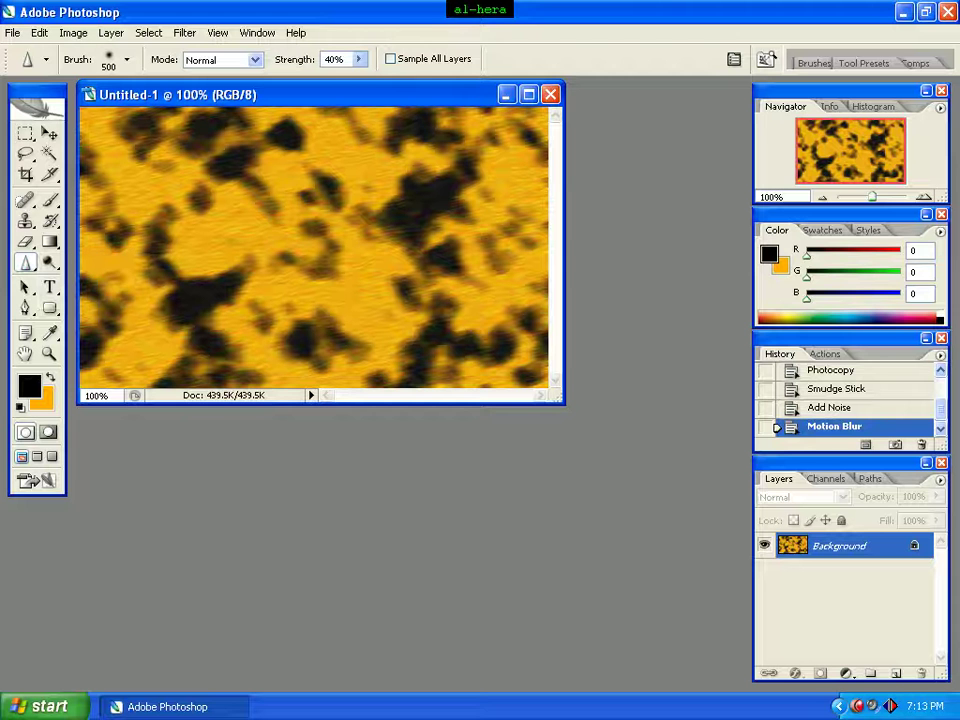
{"action": "left_click", "coordinate": [127, 61]}
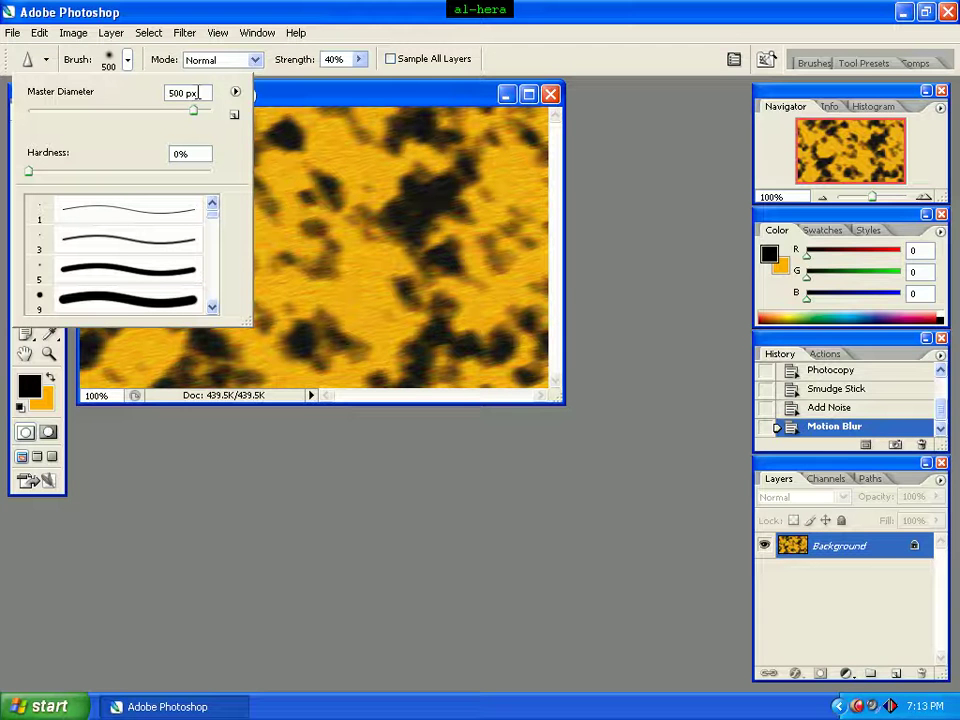
{"action": "left_click_drag", "start_coordinate": [199, 92], "coordinate": [130, 98]}
{"action": "type", "text": "500"}
{"action": "left_click", "coordinate": [222, 110]}
{"action": "left_click", "coordinate": [358, 59]}
{"action": "left_click", "coordinate": [345, 58]}
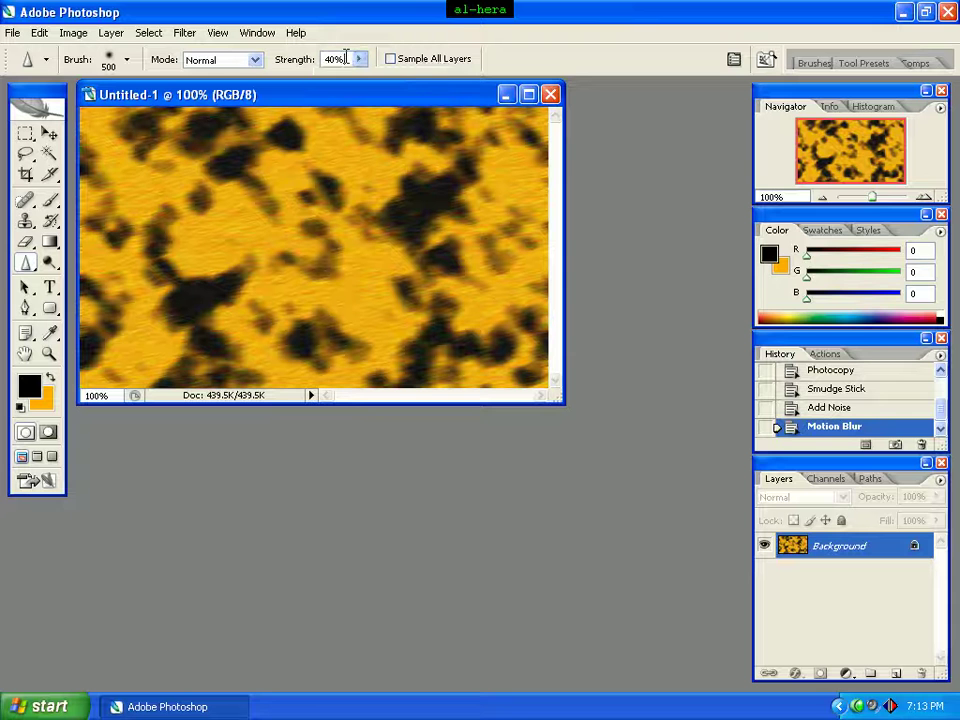
{"action": "type", "text": "40"}
{"action": "key", "text": "Return"}
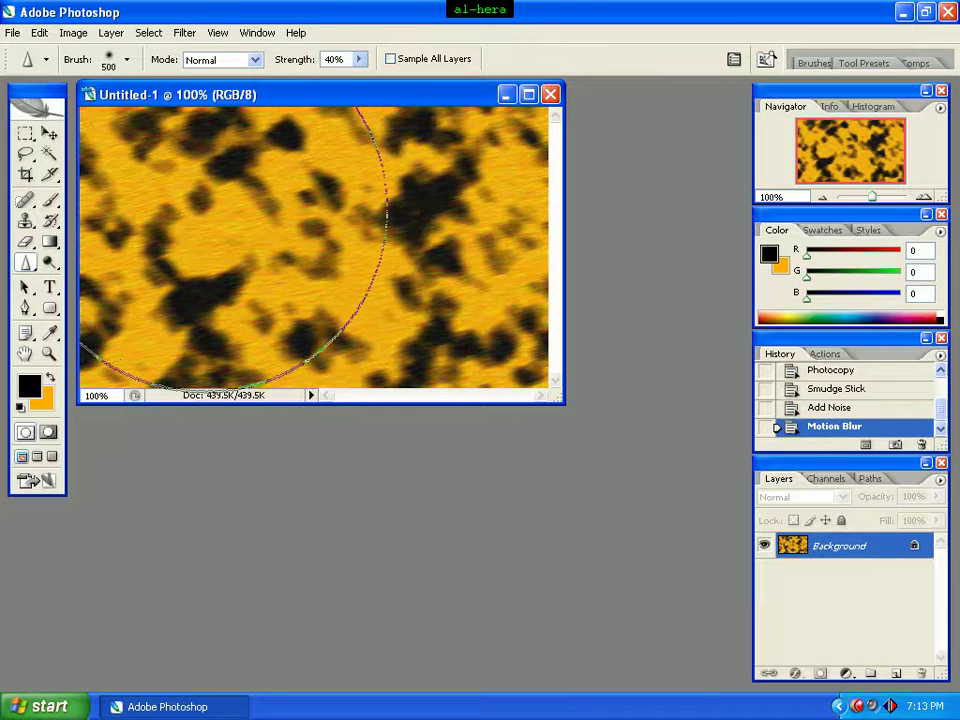
- Brush several sharpening strokes and dabs across the centre of the texture
{"action": "mouse_move", "coordinate": [205, 215]}
{"action": "left_mouse_down"}
{"action": "mouse_move", "coordinate": [199, 250]}
{"action": "mouse_move", "coordinate": [345, 240]}
{"action": "left_mouse_up"}
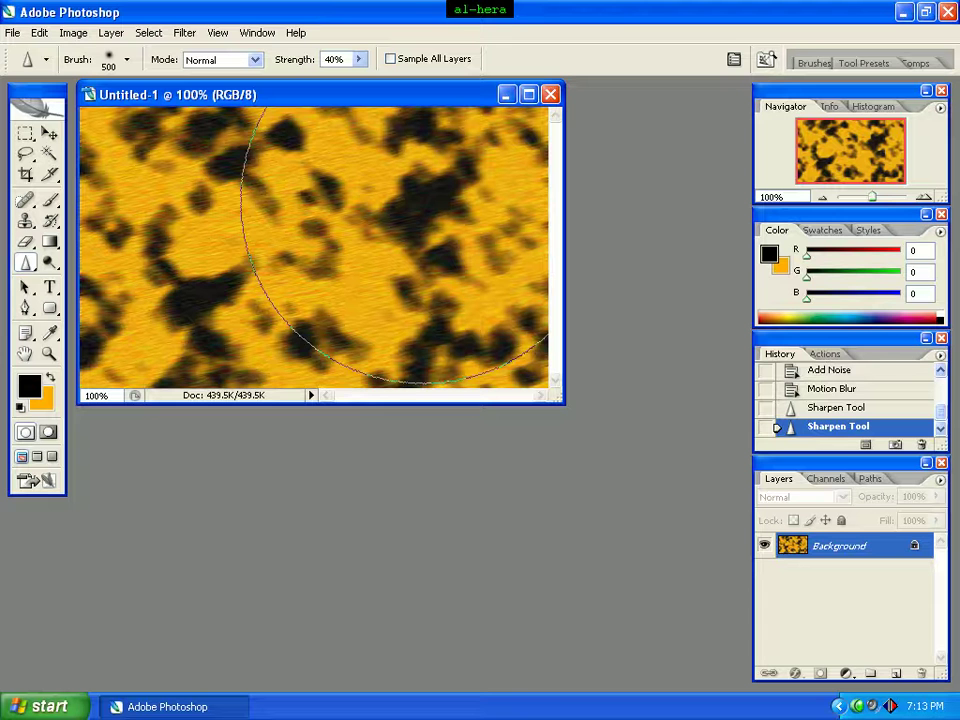
{"action": "left_click_drag", "start_coordinate": [490, 190], "coordinate": [500, 250]}
{"action": "left_click", "coordinate": [503, 250]}
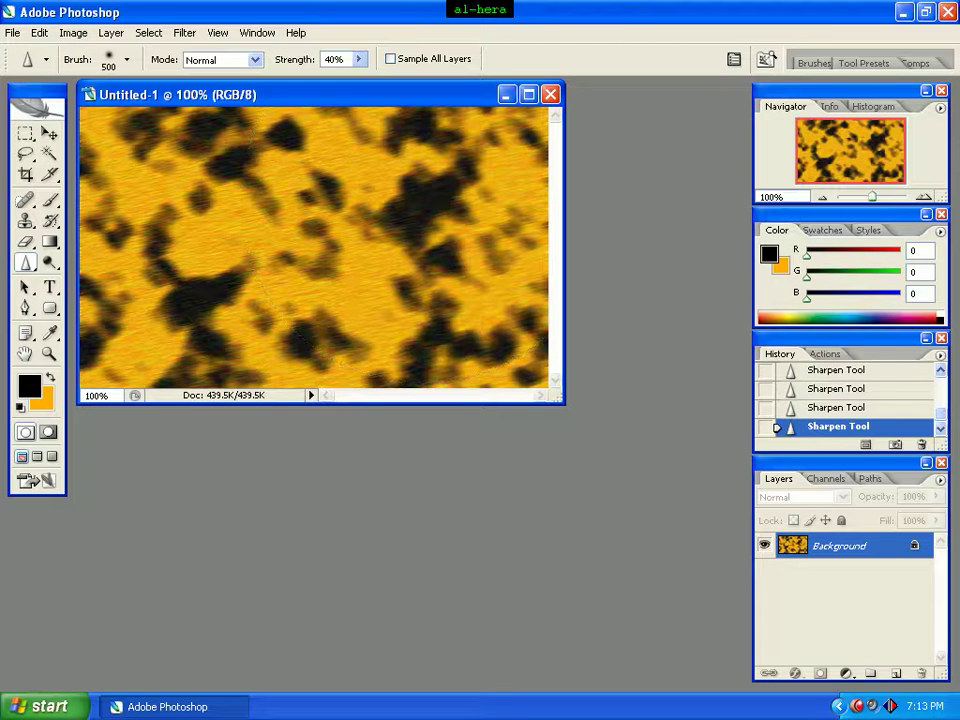
{"action": "left_click", "coordinate": [326, 246]}
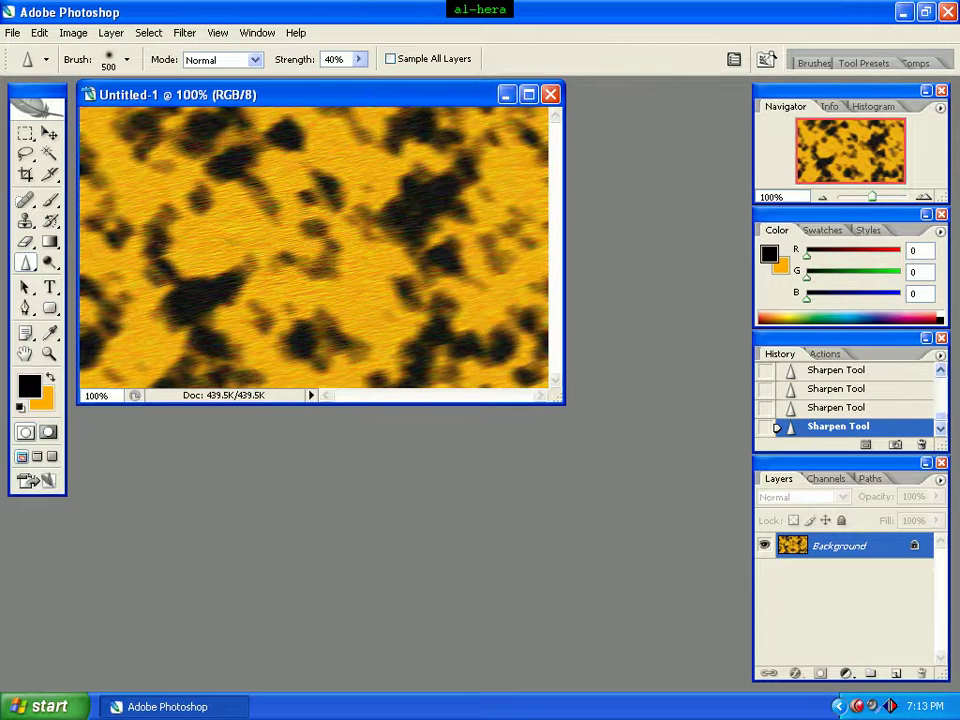